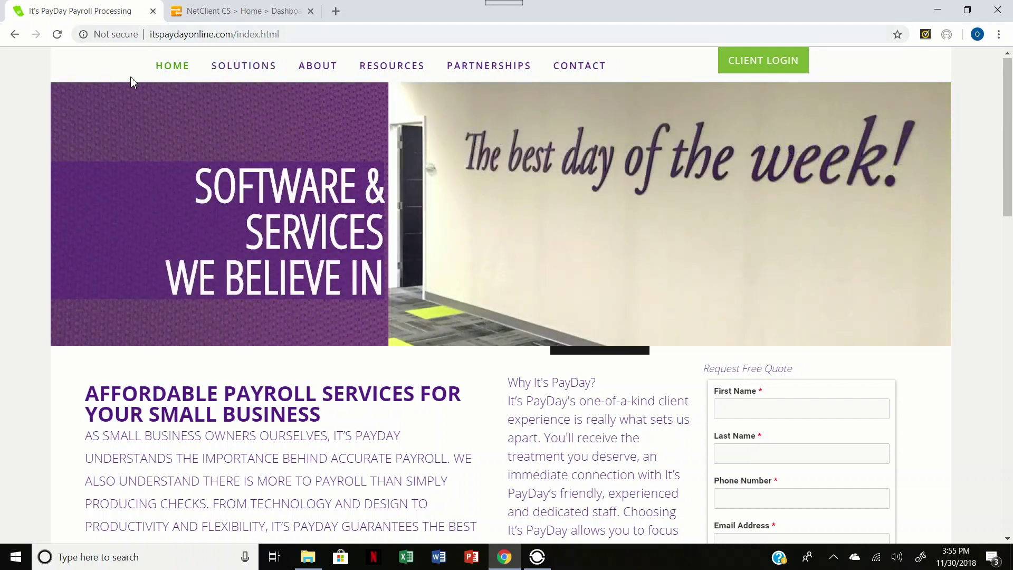
View the company's client login page, switch to the NetClient CS portal and open its Home dashboard
left_click(763, 77)
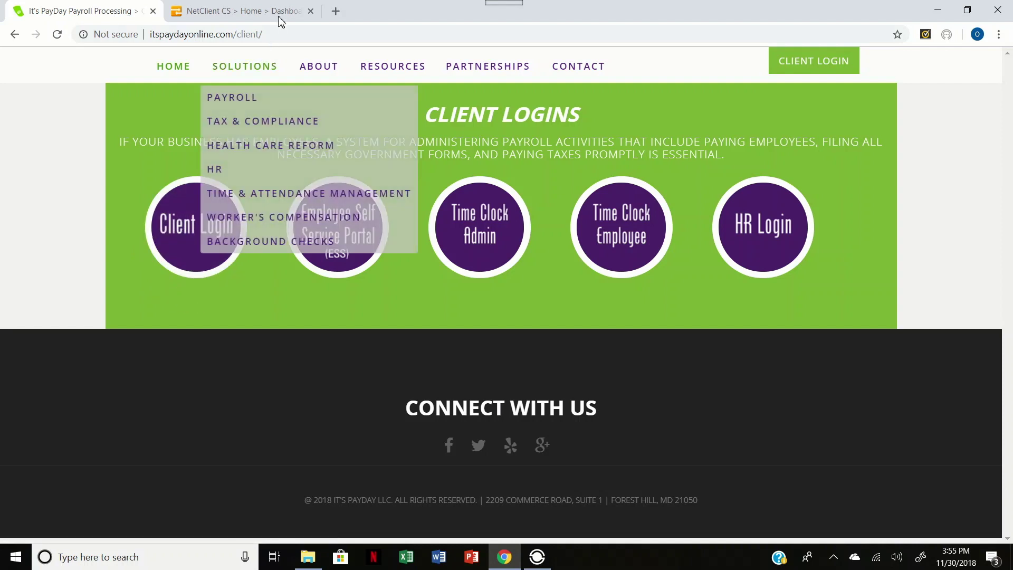
left_click(262, 11)
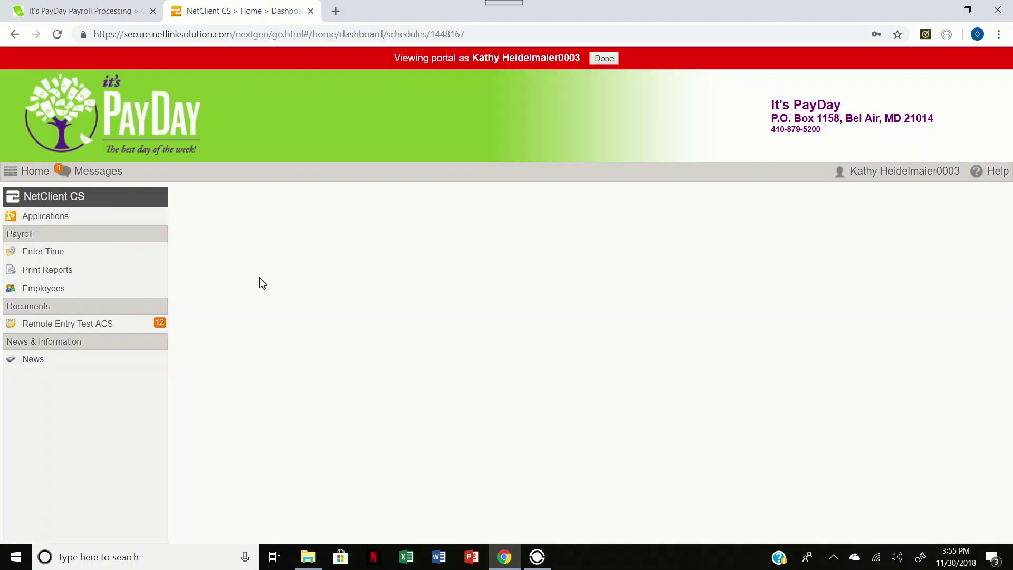
left_click(45, 181)
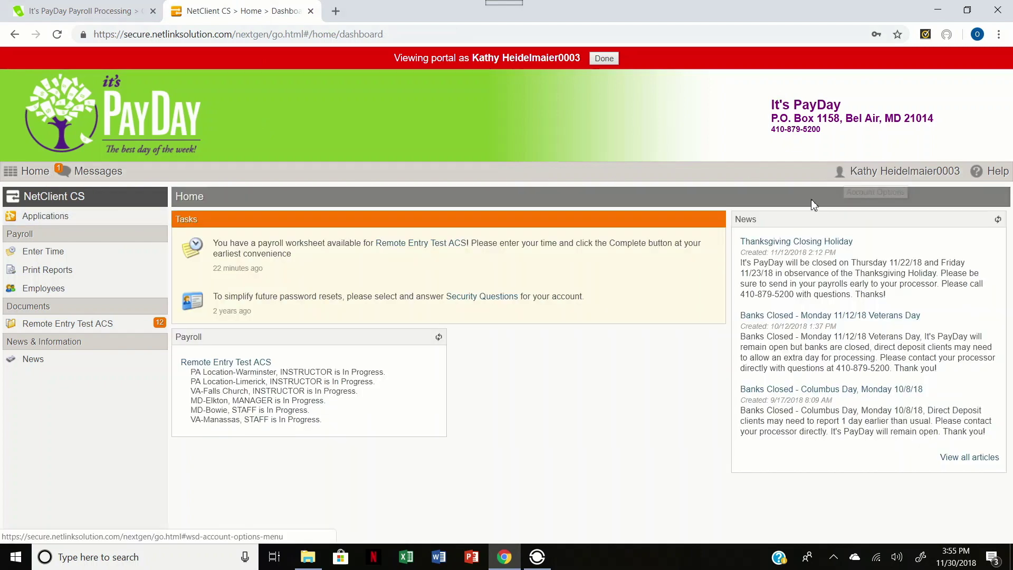
key("ctrl")
key("ctrl")
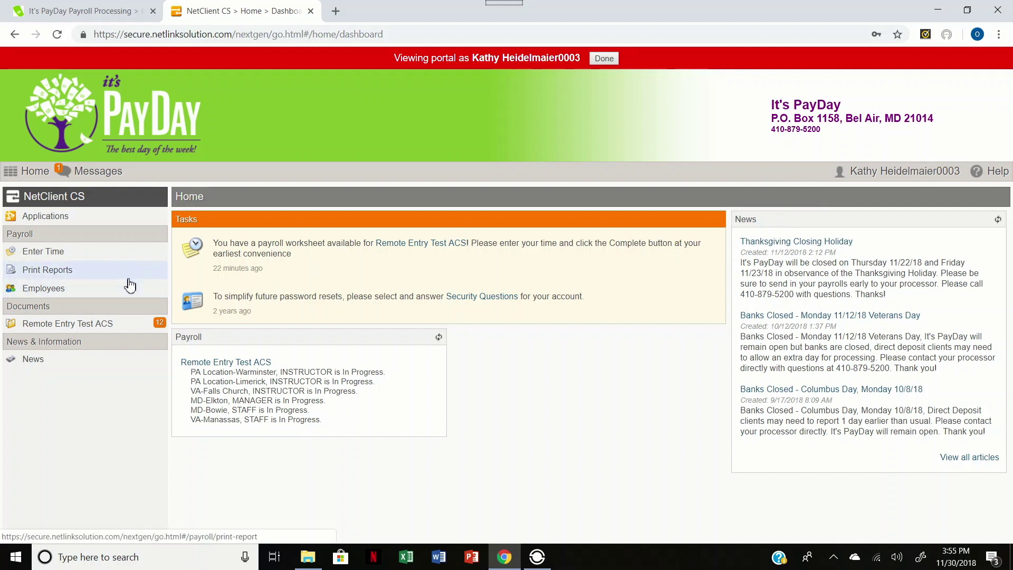
Open payroll time entry and set regular hours to 80 for the MD-Bowie and PA Location-Warminster employees
left_click(56, 259)
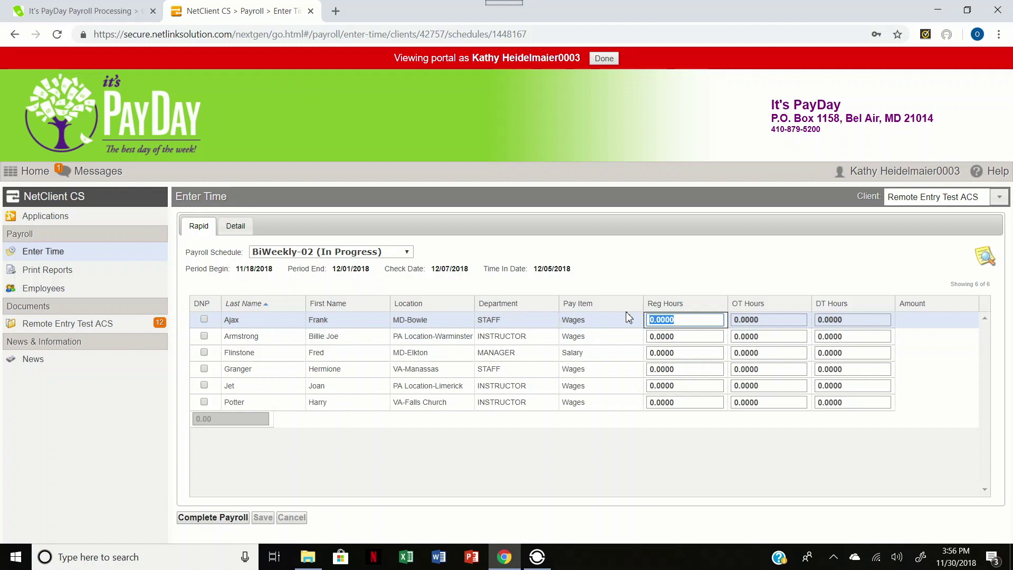
left_click(713, 265)
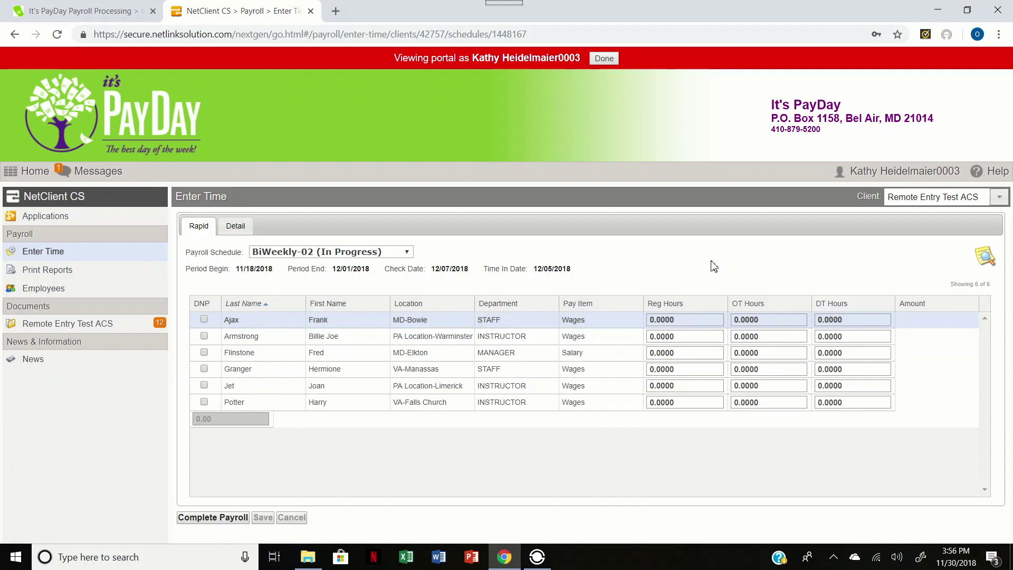
left_click(706, 320)
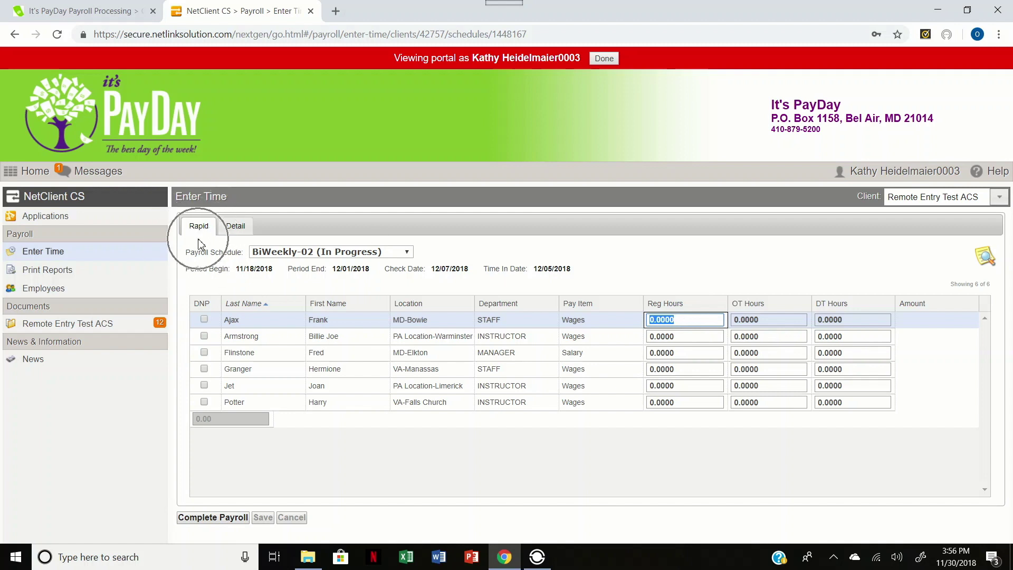
type("80")
key("Tab")
type("80")
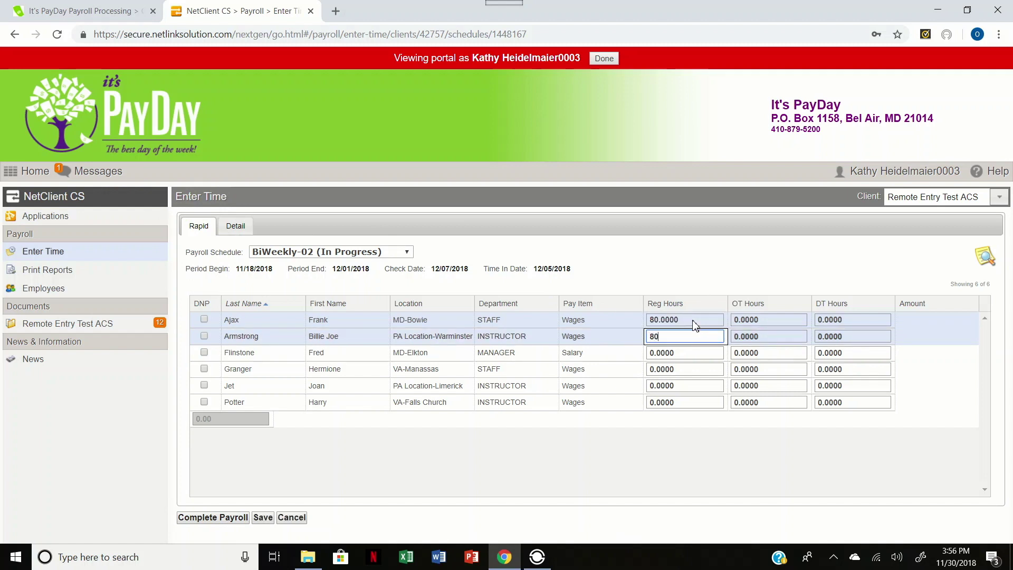
key("Tab")
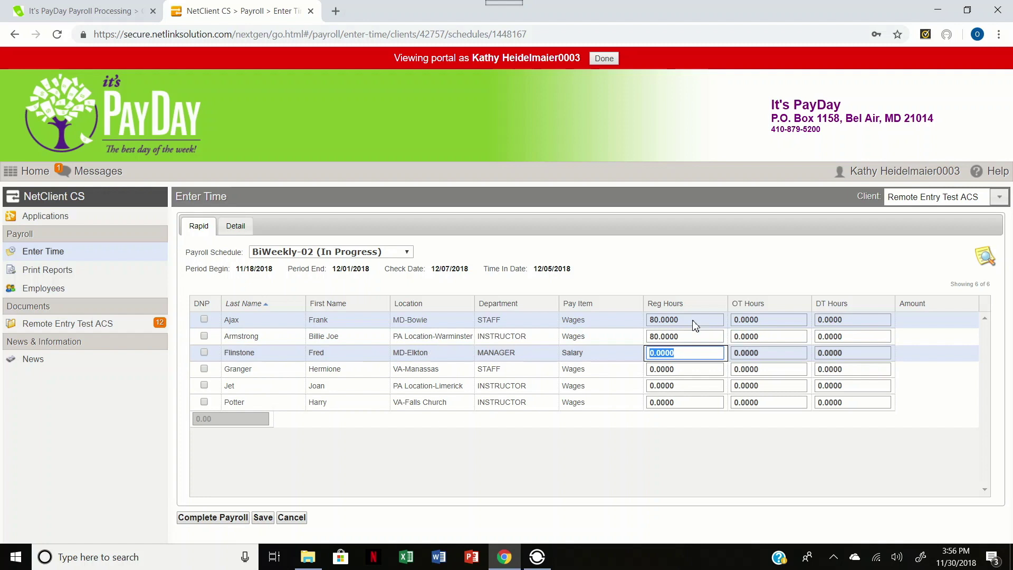
Set regular hours to 80 for the VA-Manassas, PA Location-Limerick and VA-Falls Church employees, skipping the salaried manager
key("Tab")
type("80")
key("Tab")
type("80")
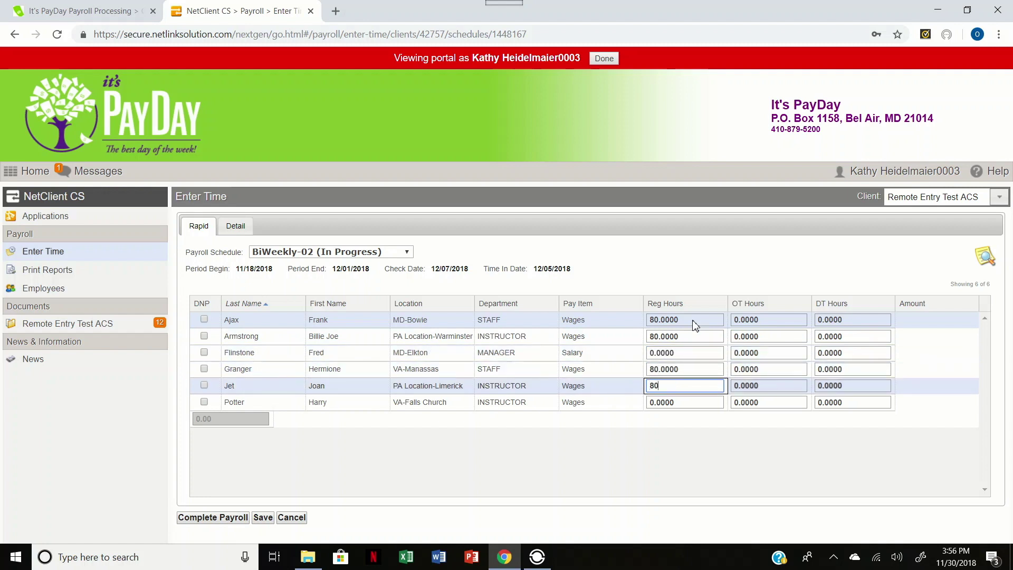
key("Tab")
type("80")
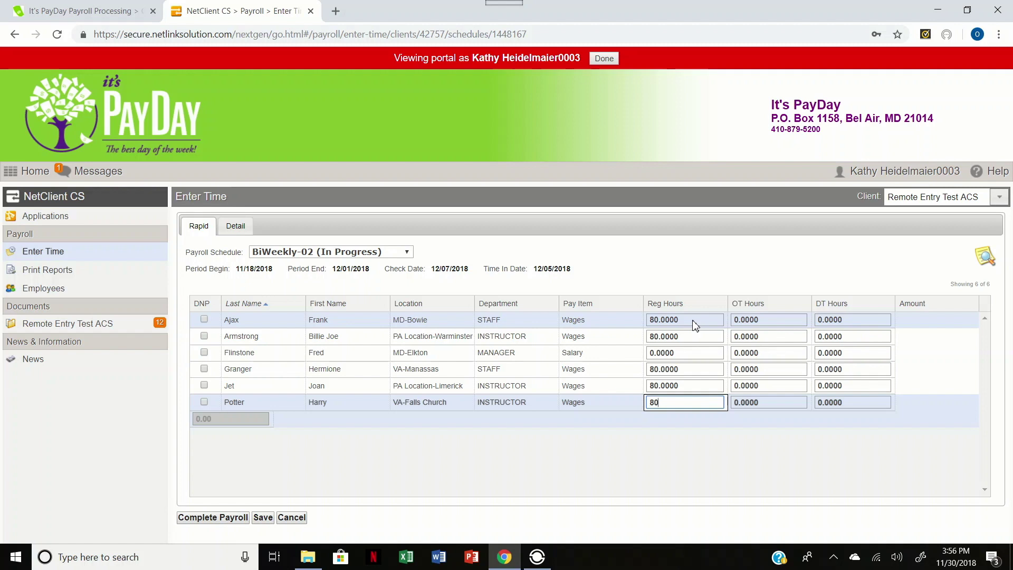
key("Tab")
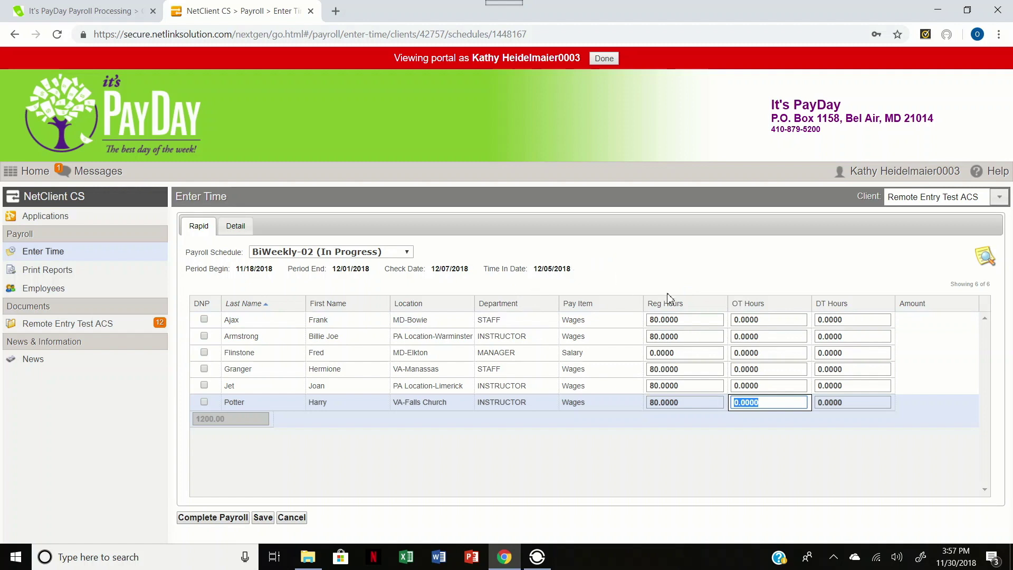
Switch to detailed time entry, step back and forth between employees, and select the MD-Bowie staff employee
left_click(235, 227)
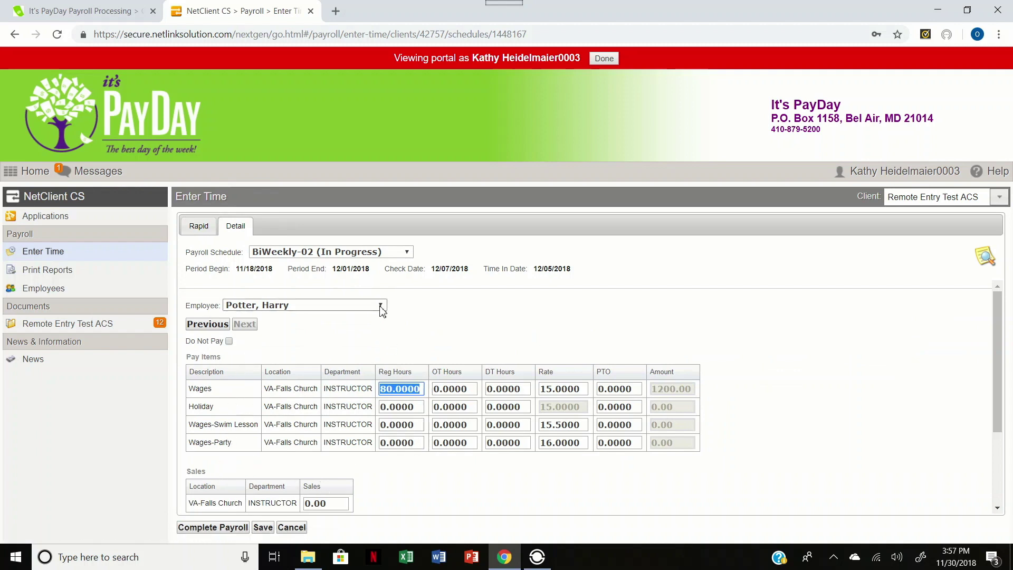
left_click(217, 327)
left_click(248, 326)
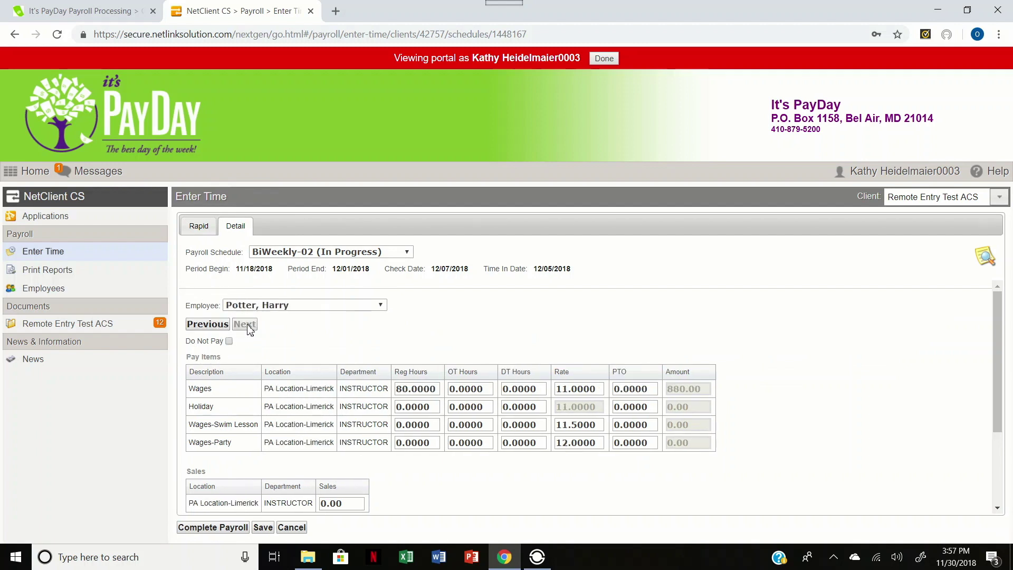
left_click(383, 310)
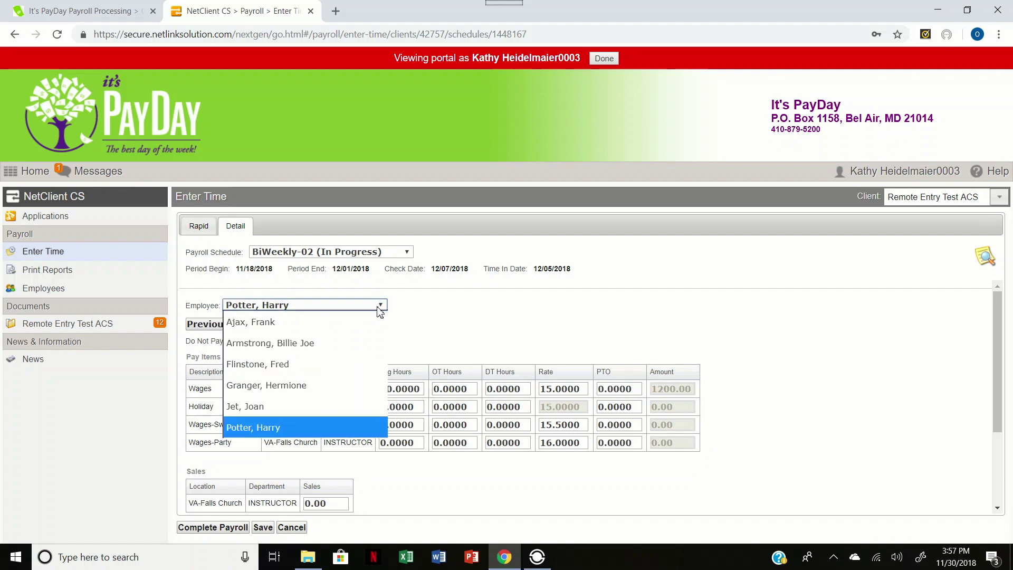
left_click(317, 324)
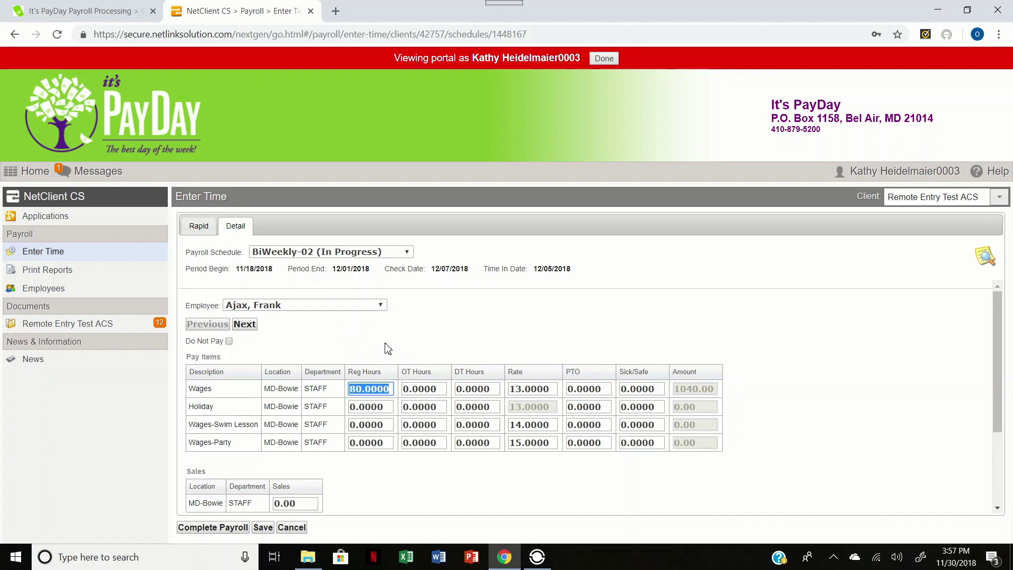
Set the MD-Bowie employee's regular hours to 72 for Wages and 8 for Holiday
type("72.0")
key("Tab")
type("8")
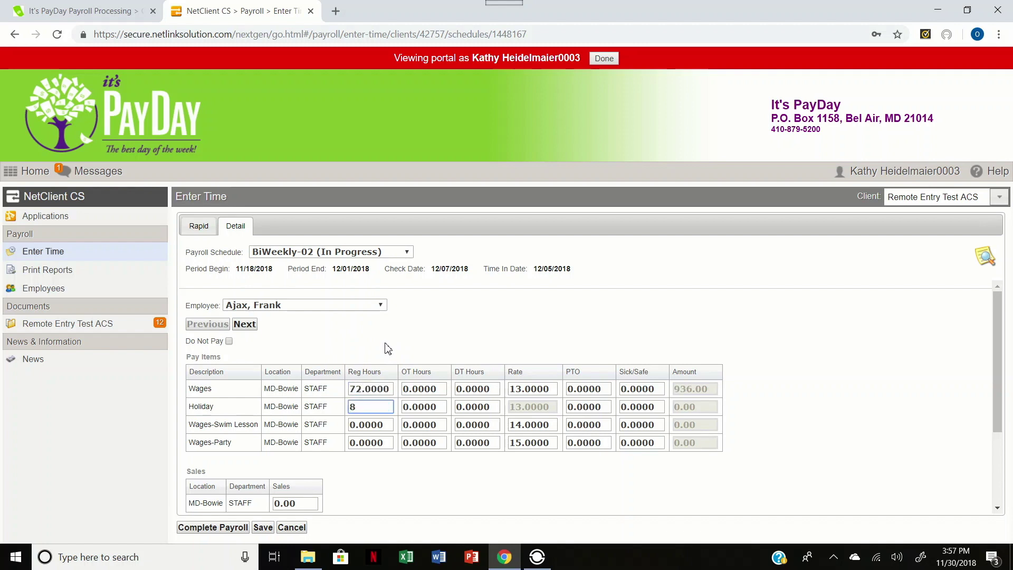
key("Tab")
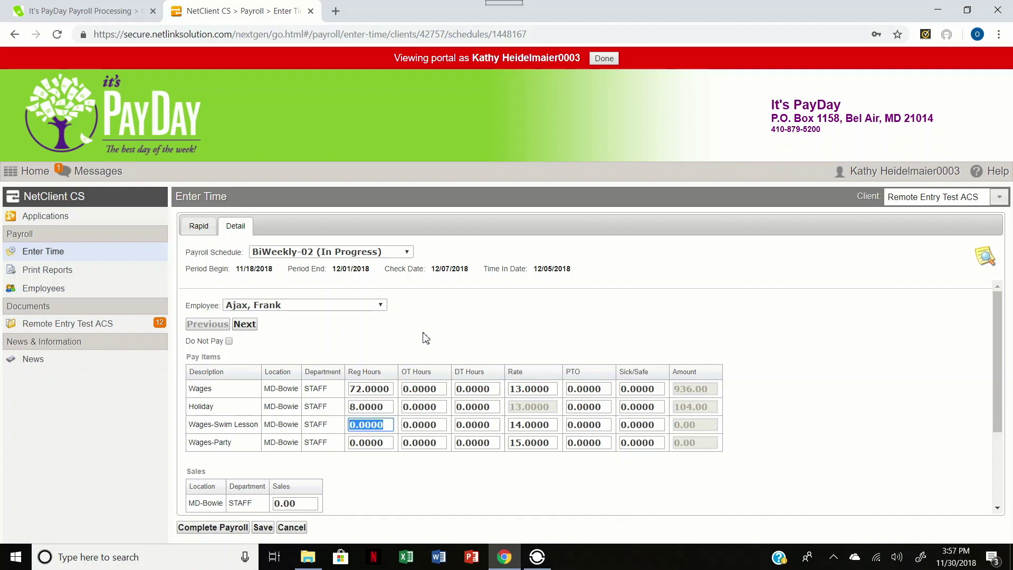
Set the Wages pay rate of the MD-Bowie employee to 14.0
left_click(535, 388)
type("14.")
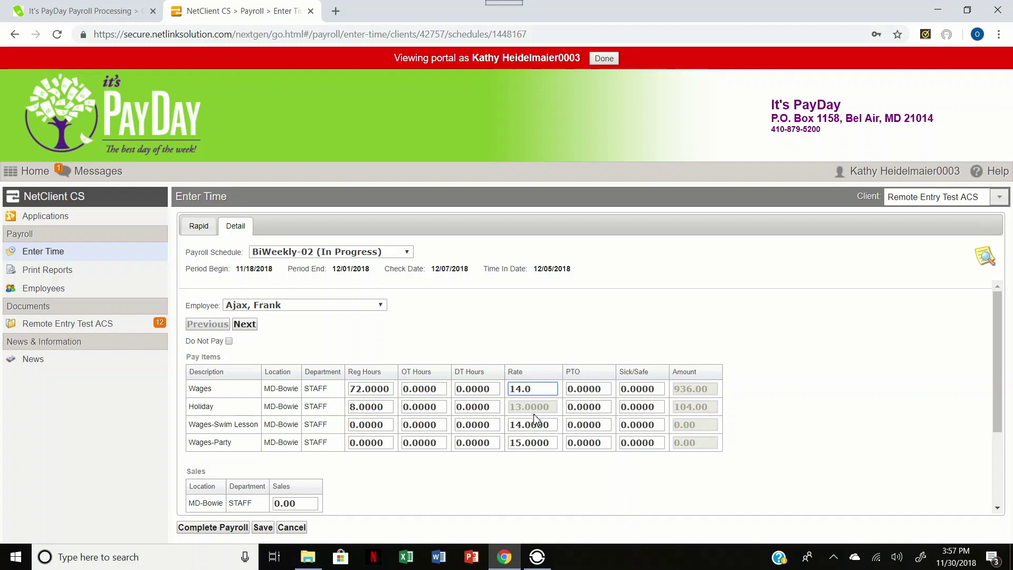
key("Tab")
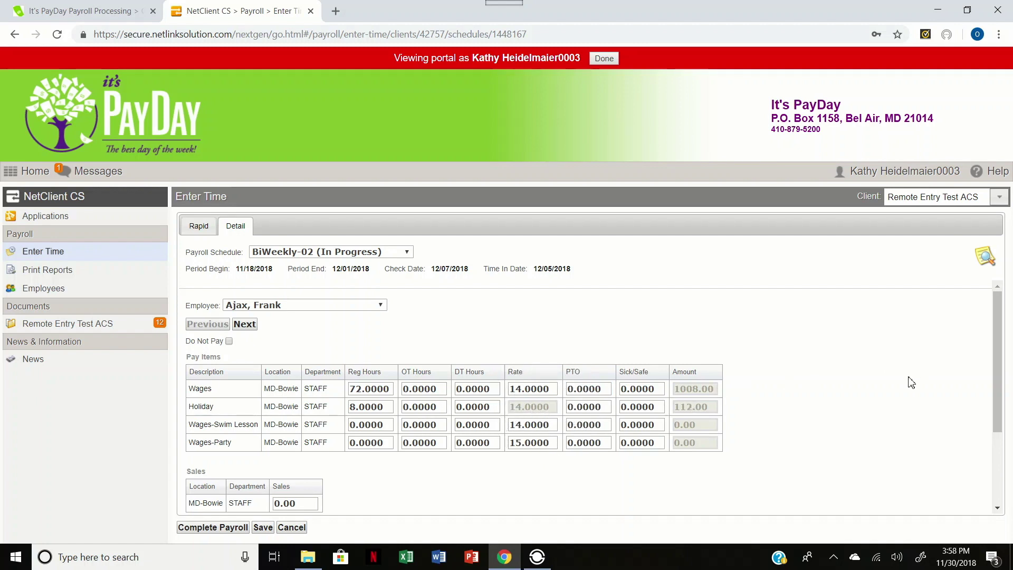
Enter an override amount of 5.00 for the MD-Bowie employee's Misc Deduction
scroll(512, 344, "down", 2)
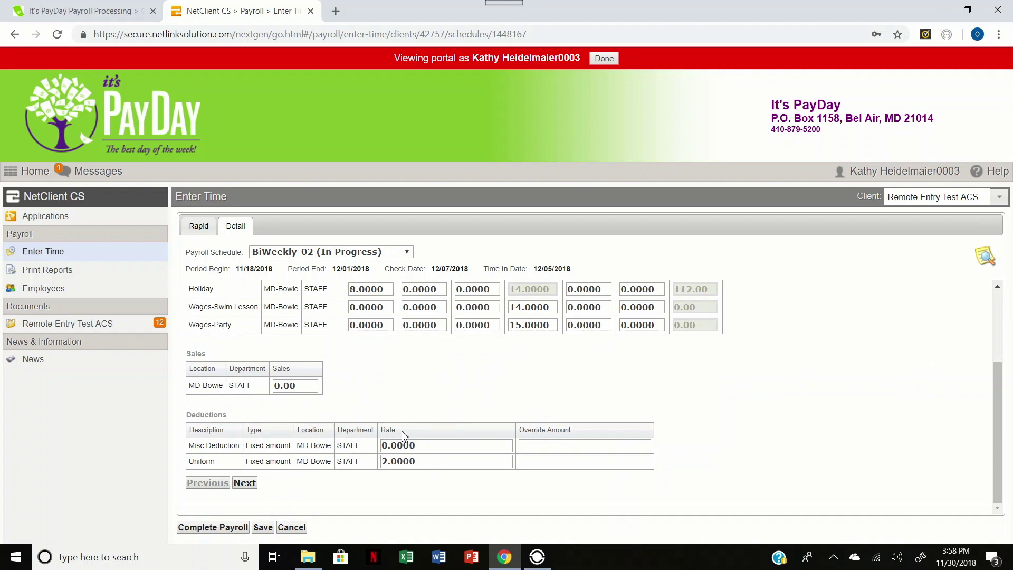
left_click(582, 436)
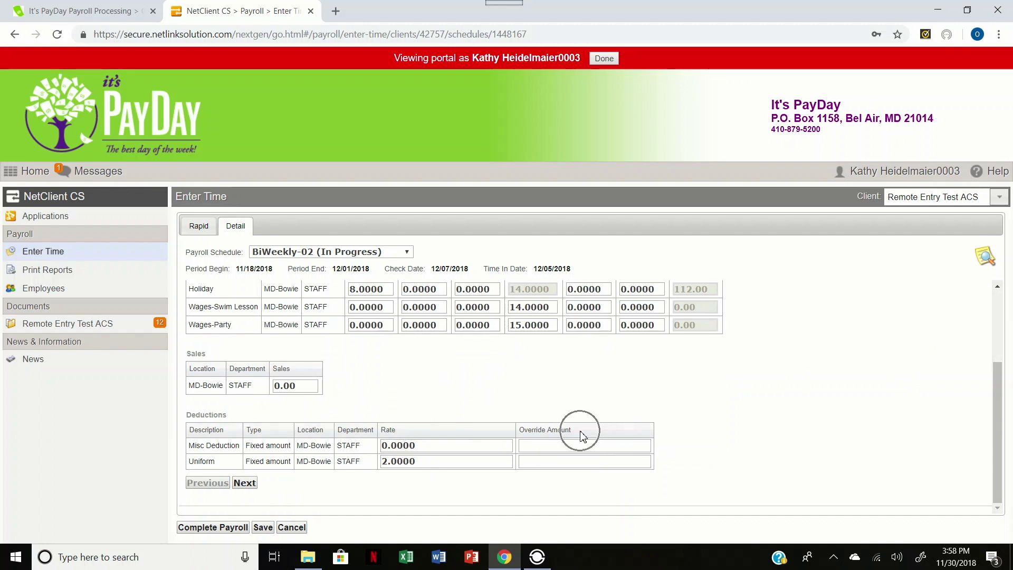
left_click(582, 447)
type("5.0")
key("Tab")
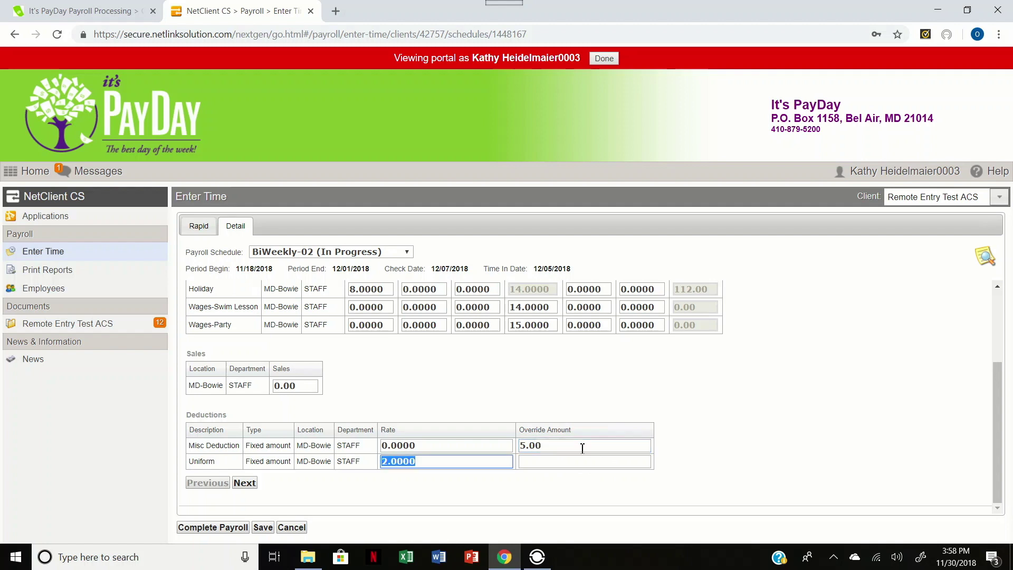
left_click(853, 391)
scroll(844, 391, "up", 3)
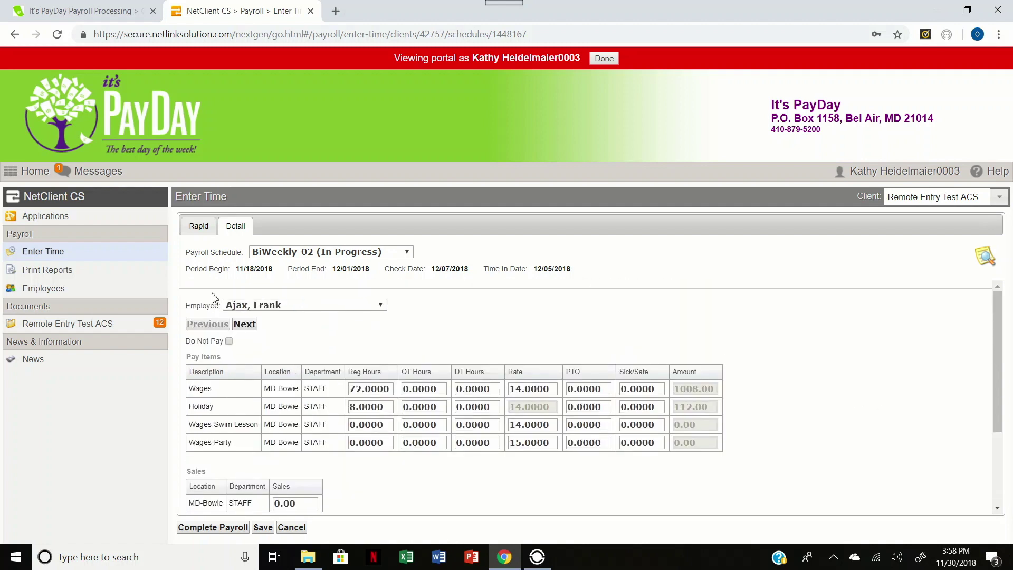
Select the salaried MD-Elkton manager and enter 8.0 PTO hours on the Salary item
left_click(358, 307)
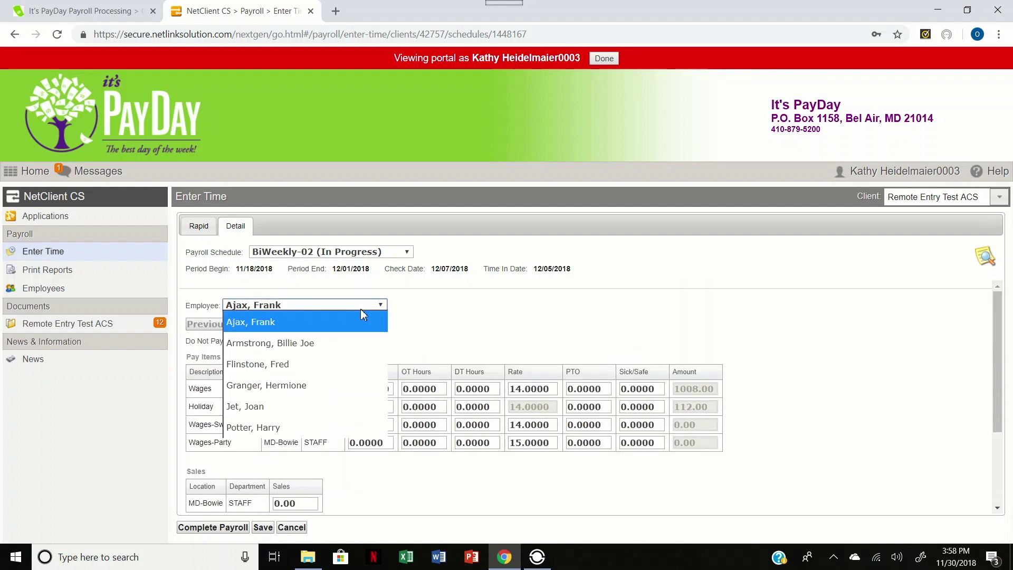
left_click(344, 371)
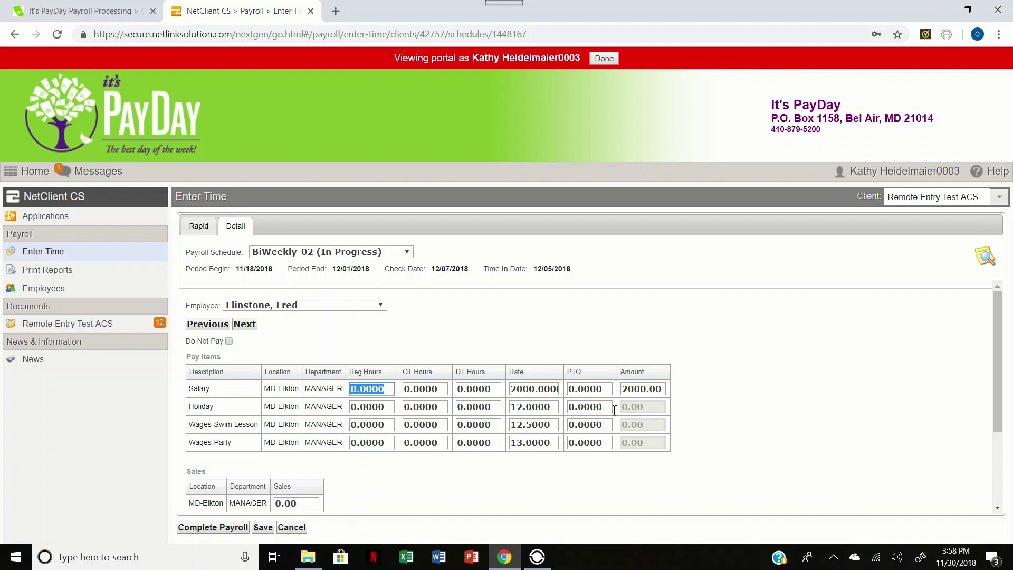
left_click(610, 392)
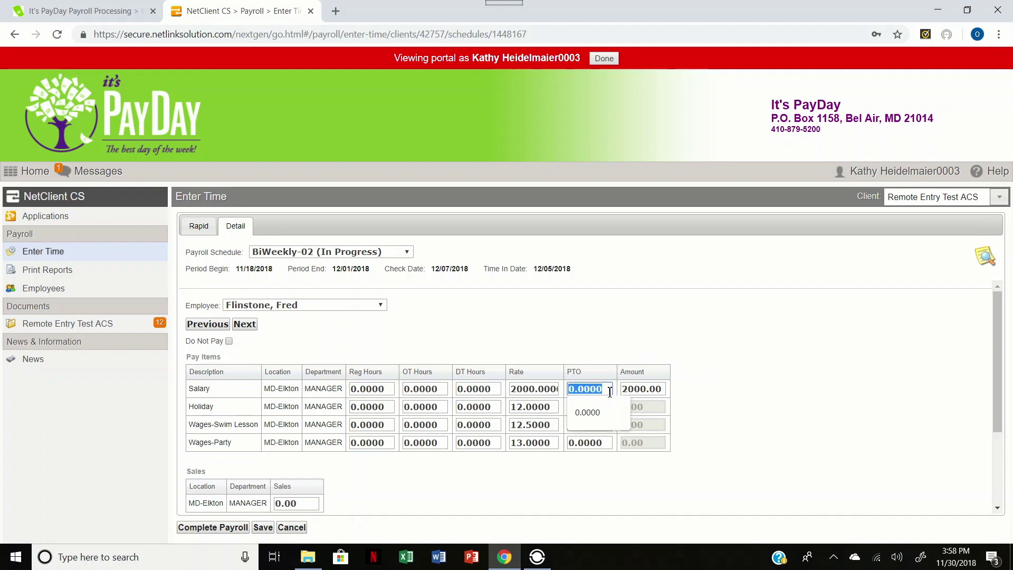
type("8.0")
key("Tab")
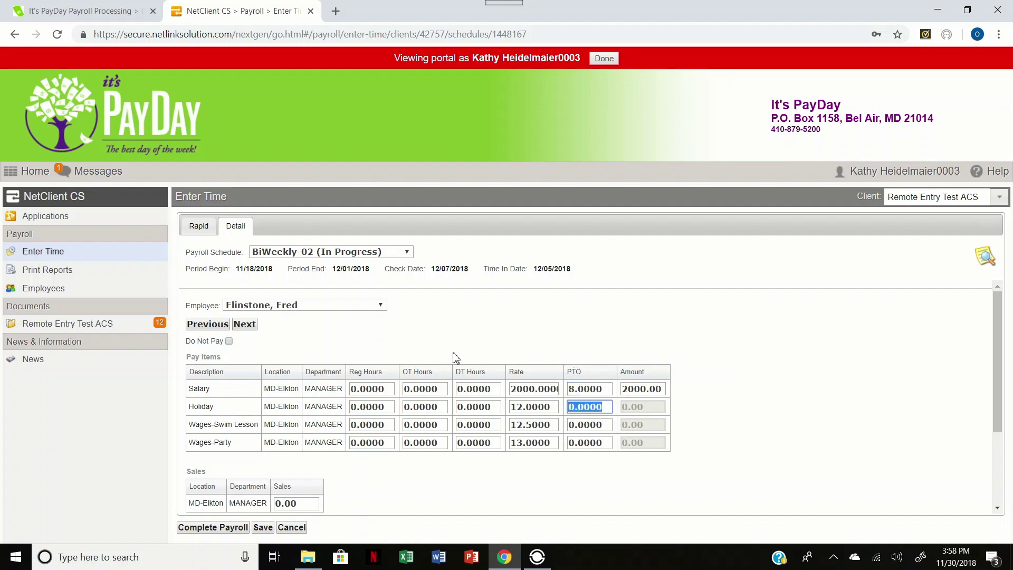
Turn the Do Not Pay option on and back off for the MD-Elkton manager
left_click(229, 341)
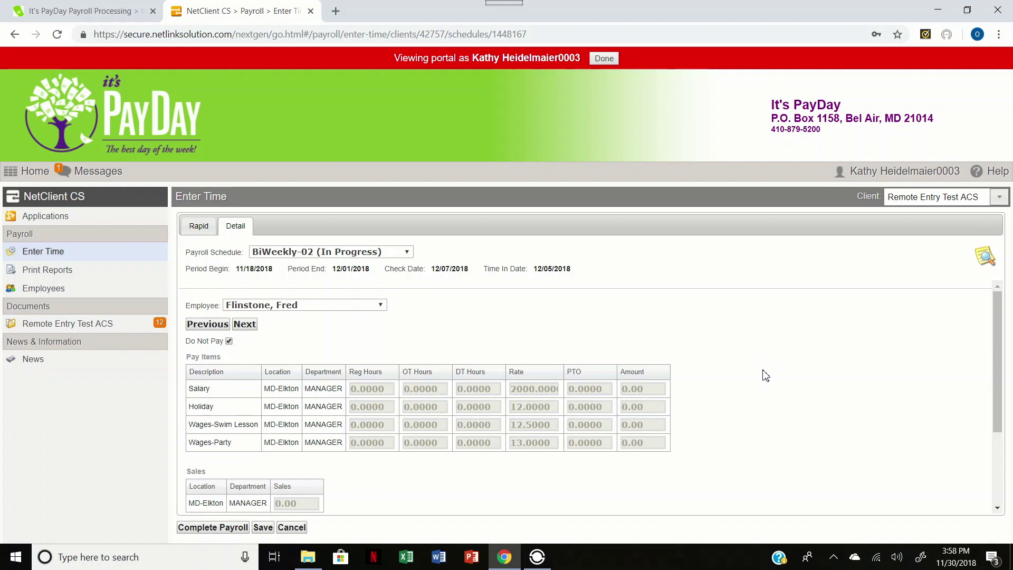
left_click(229, 341)
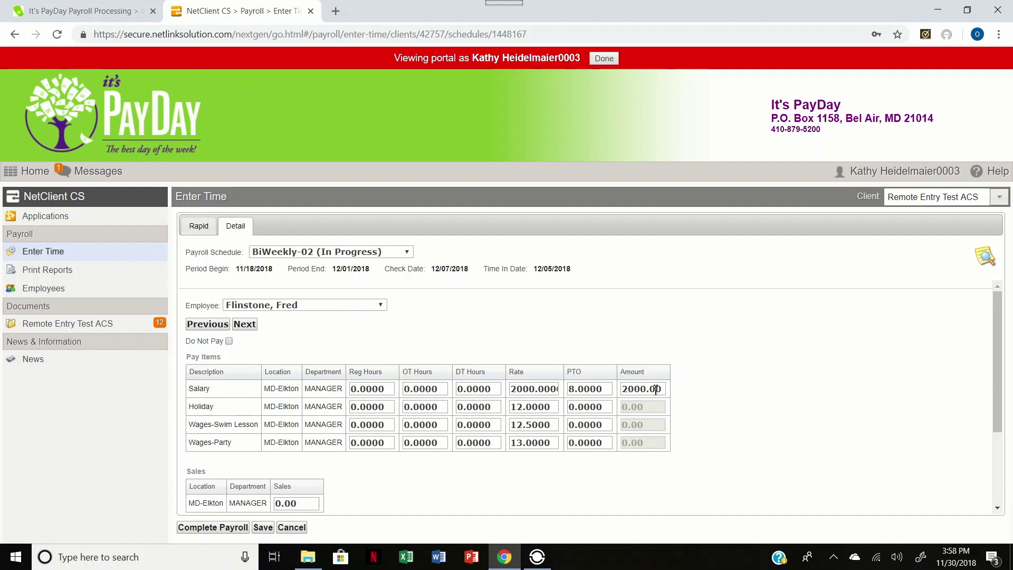
key("ctrl")
key("ctrl")
key("ctrl")
key("ctrl")
Set the MD-Elkton manager's Salary amount to 2200.00 and look over the sales and deductions sections
double_click(662, 395)
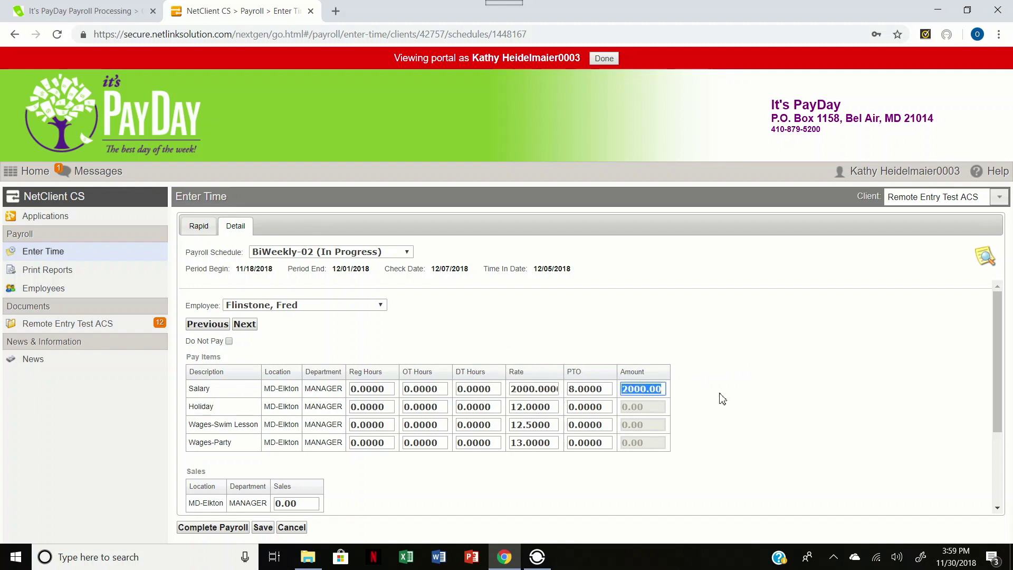
type("20")
key("Tab")
left_click(762, 406)
scroll(760, 414, "down", 2)
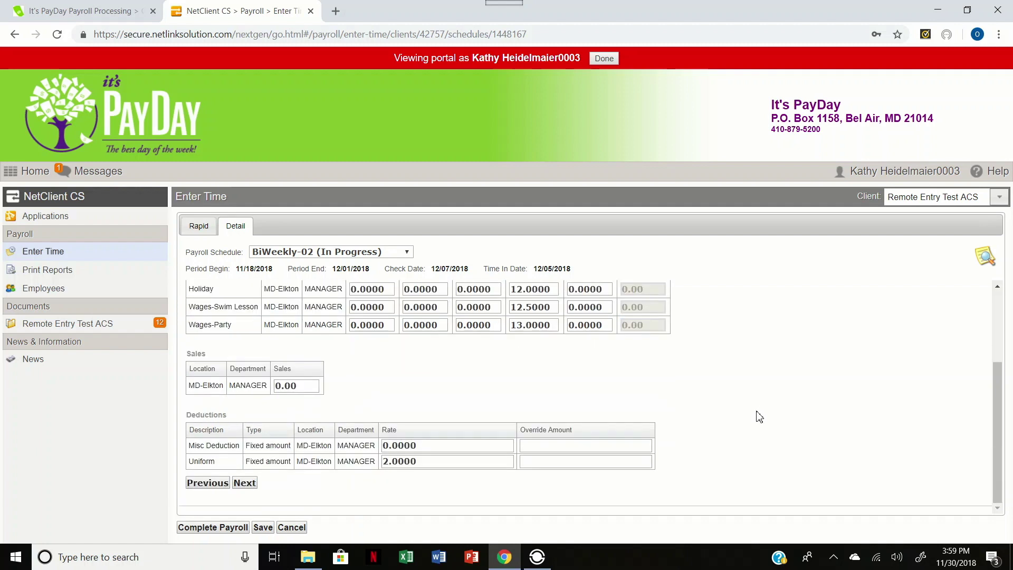
scroll(759, 417, "up", 3)
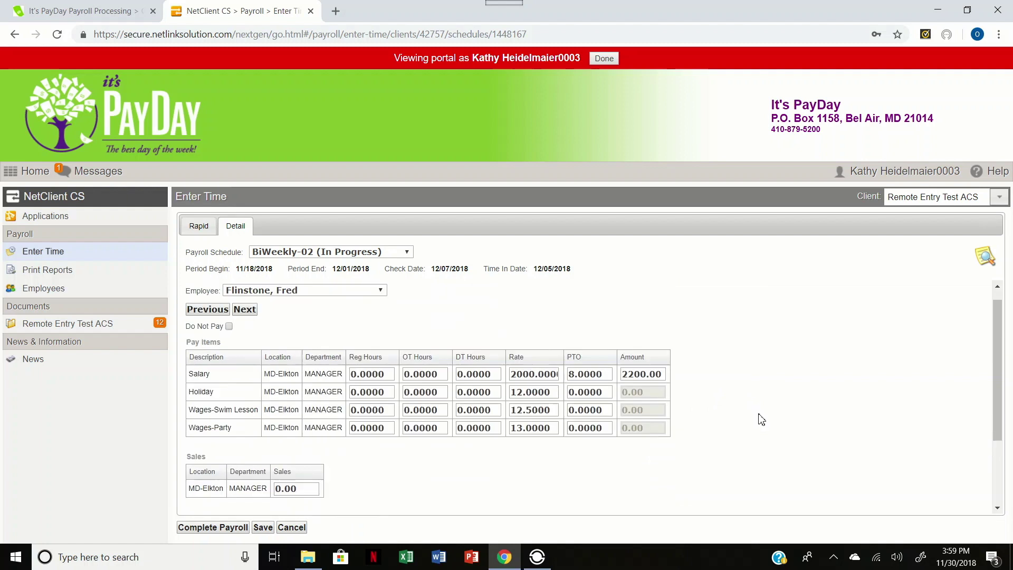
Return to rapid time entry, add the note "Note to Processor" for the payroll processor, and save the time entries
left_click(200, 231)
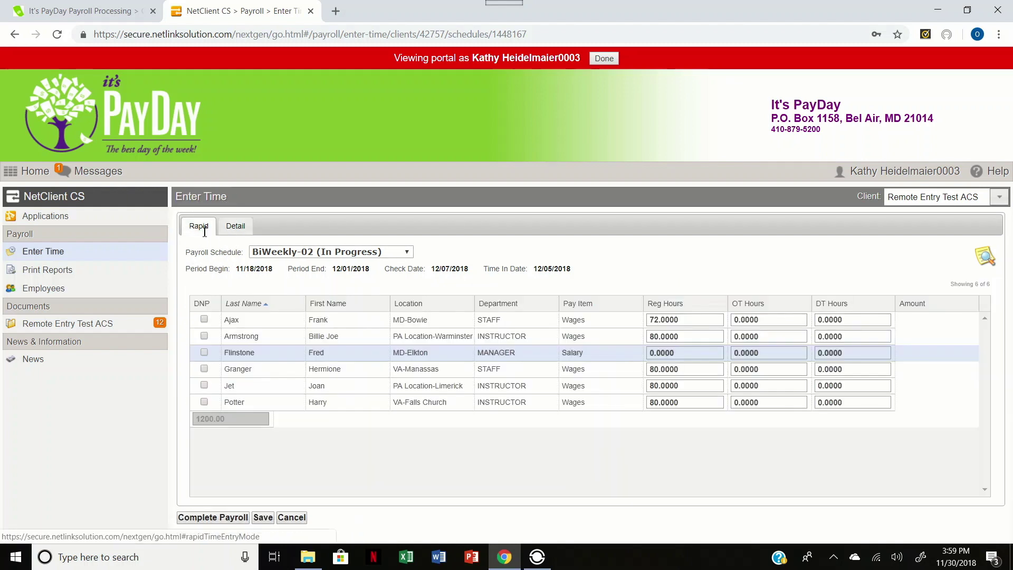
left_click(985, 264)
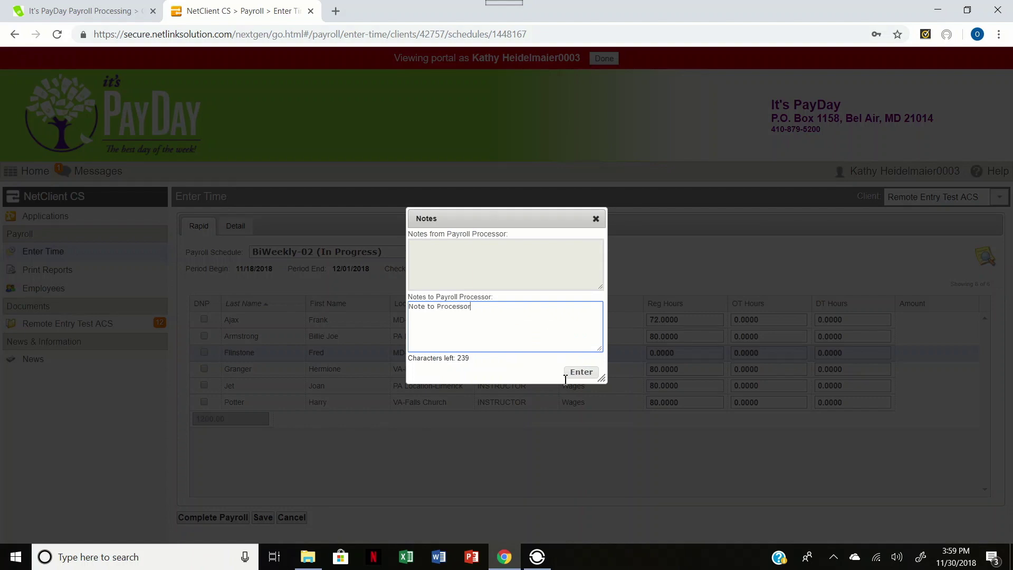
left_click(585, 373)
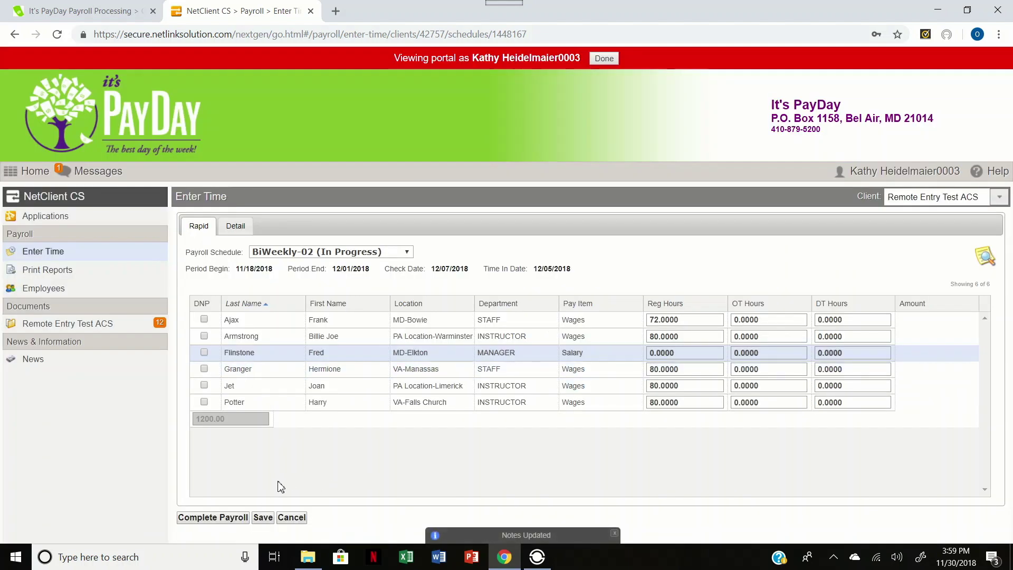
left_click(264, 526)
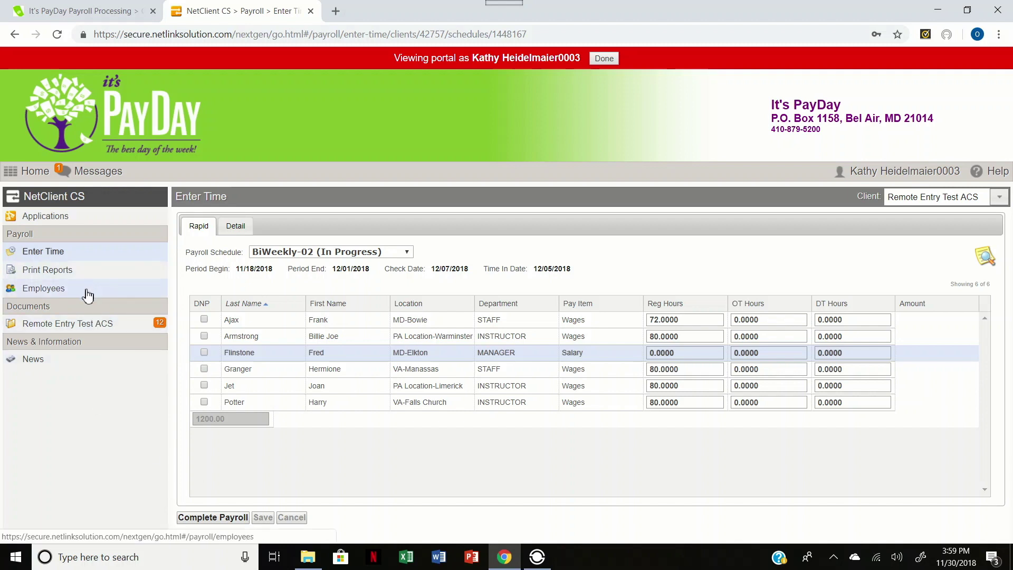
In the MD-Bowie employee's record, set Total allowances to 0 in the first Federal Withholding and the Maryland Withholding sections and save
left_click(66, 299)
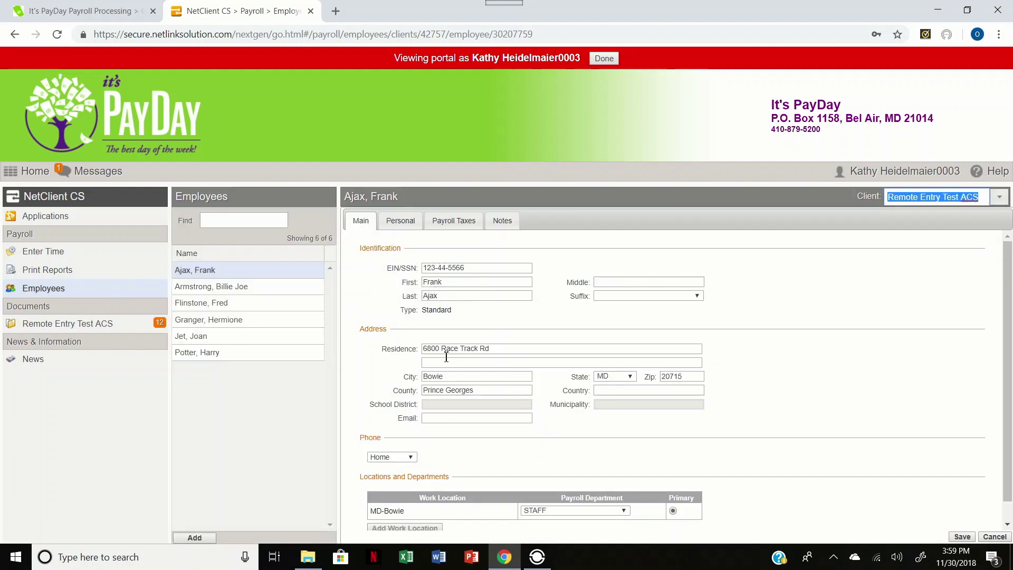
left_click(401, 221)
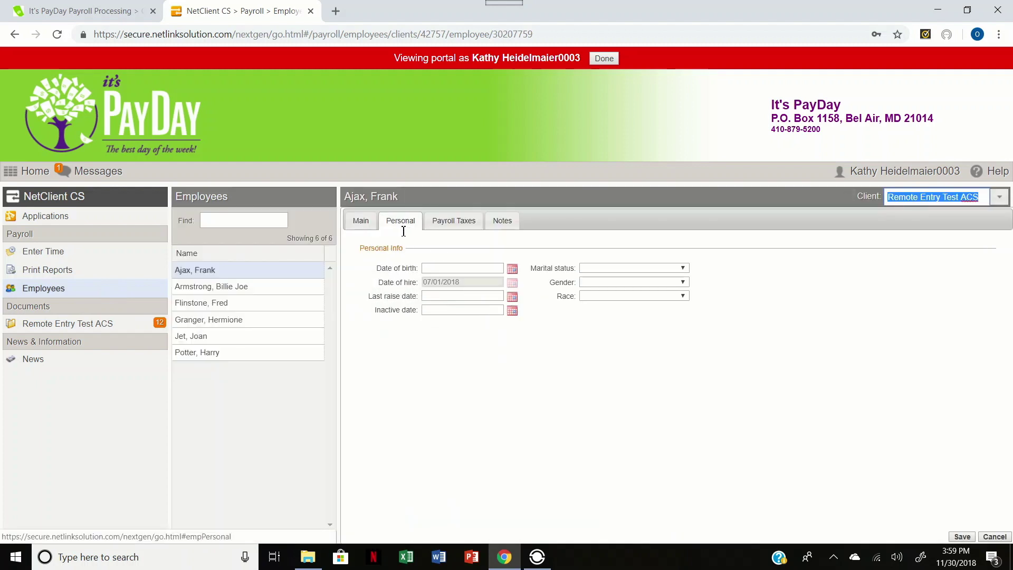
left_click(446, 227)
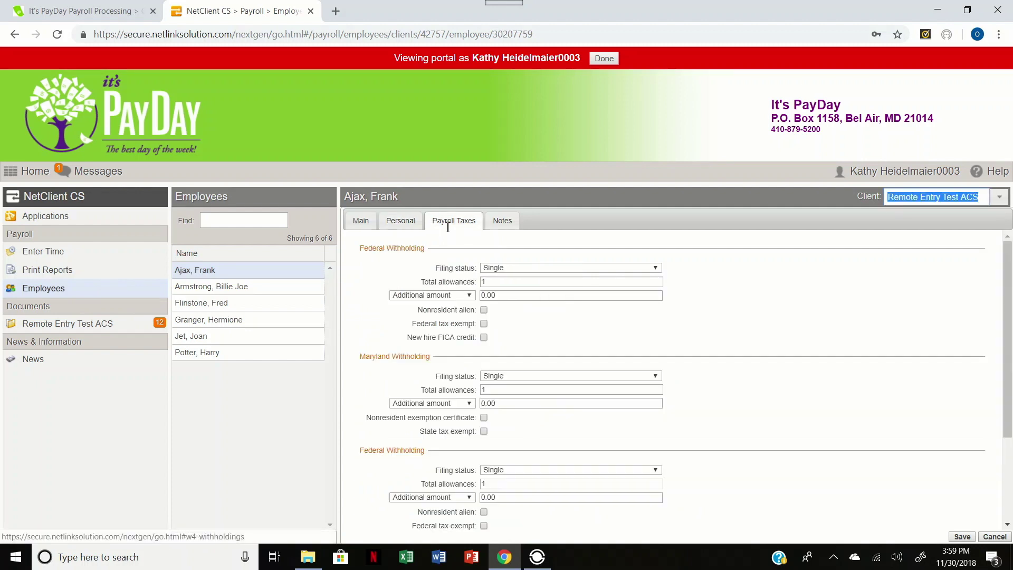
double_click(494, 284)
type("0")
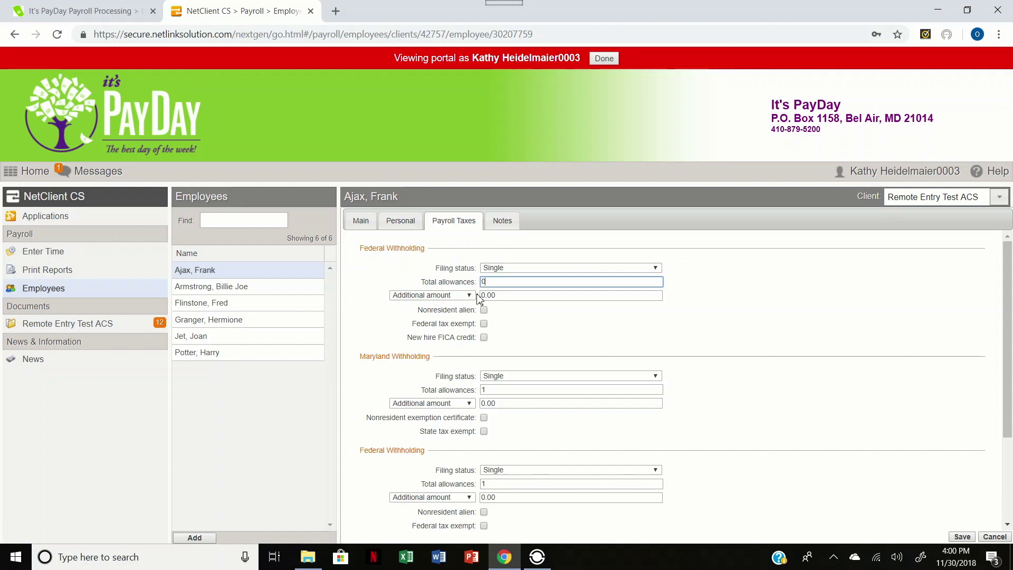
double_click(484, 389)
type("0")
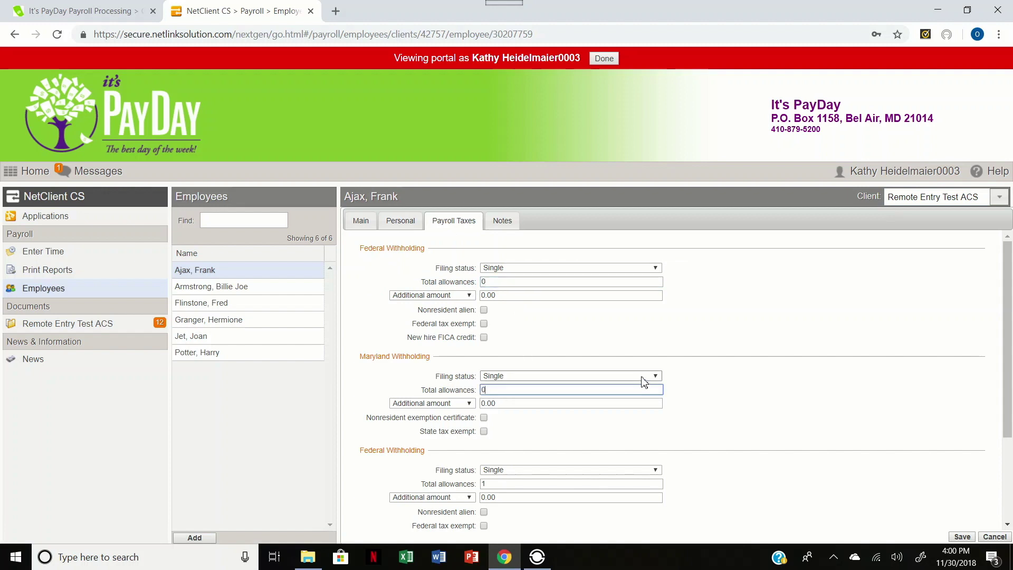
key("Tab")
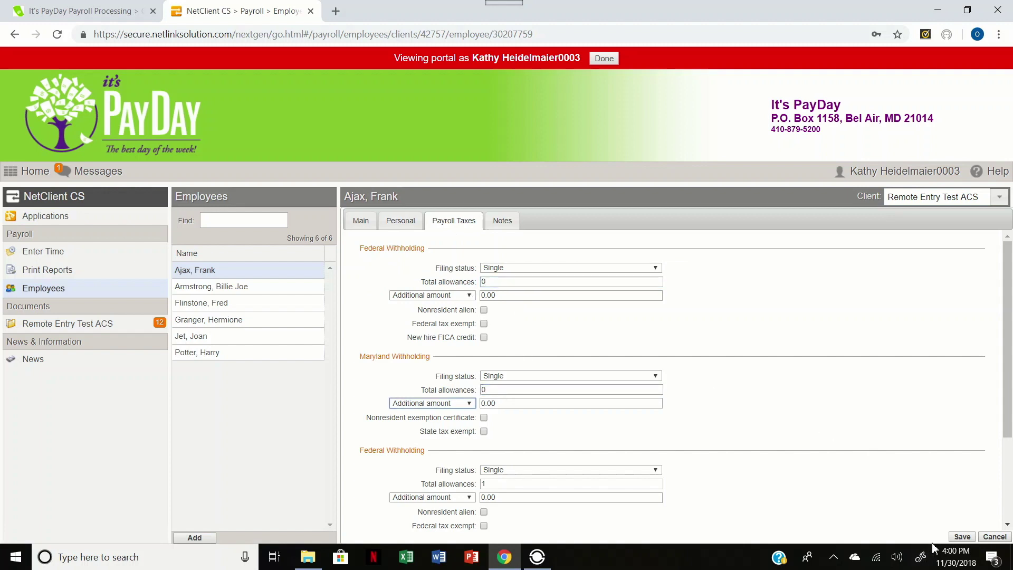
left_click(958, 538)
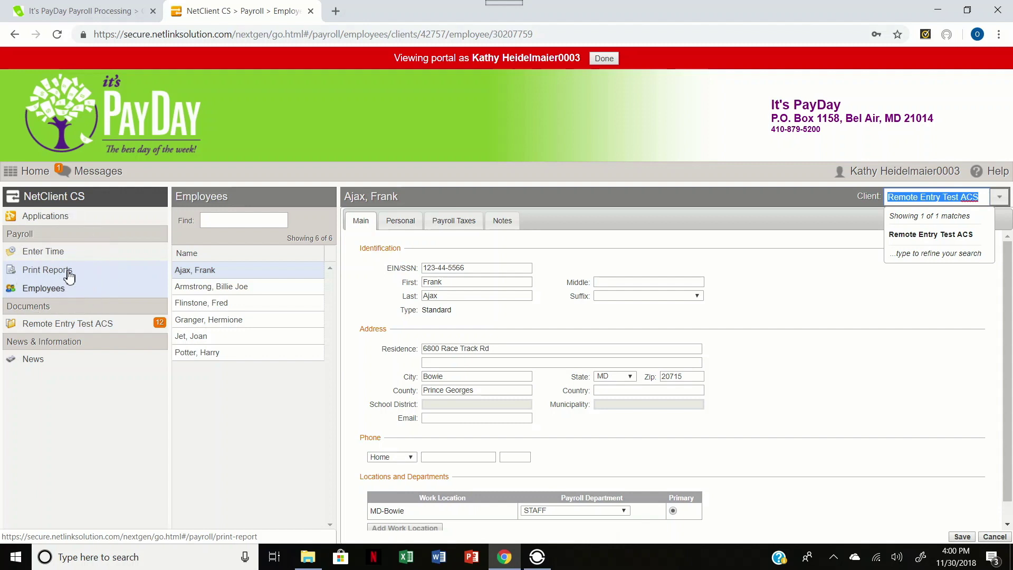
Open the printable Payroll Schedule Report and review the processor note, hours, PTO, amounts and deductions of the MD-Bowie and MD-Elkton employees
left_click(69, 274)
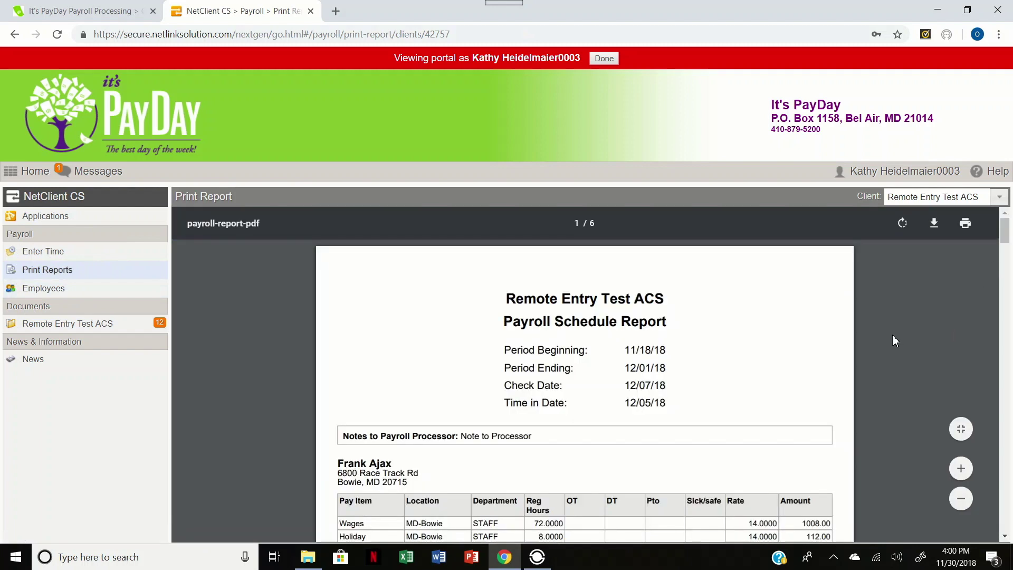
scroll(892, 335, "down", 3)
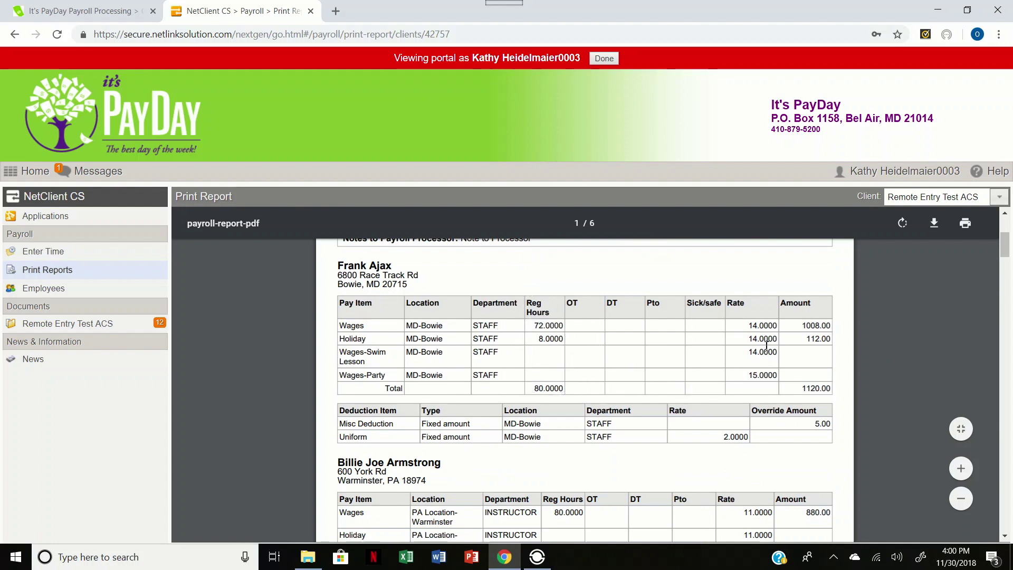
scroll(762, 347, "down", 10)
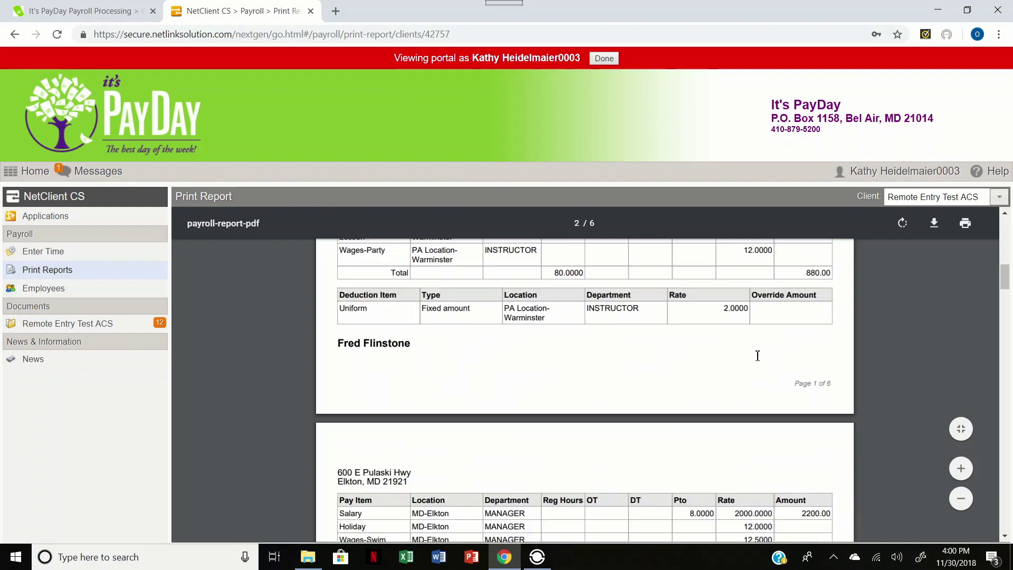
left_click(698, 393)
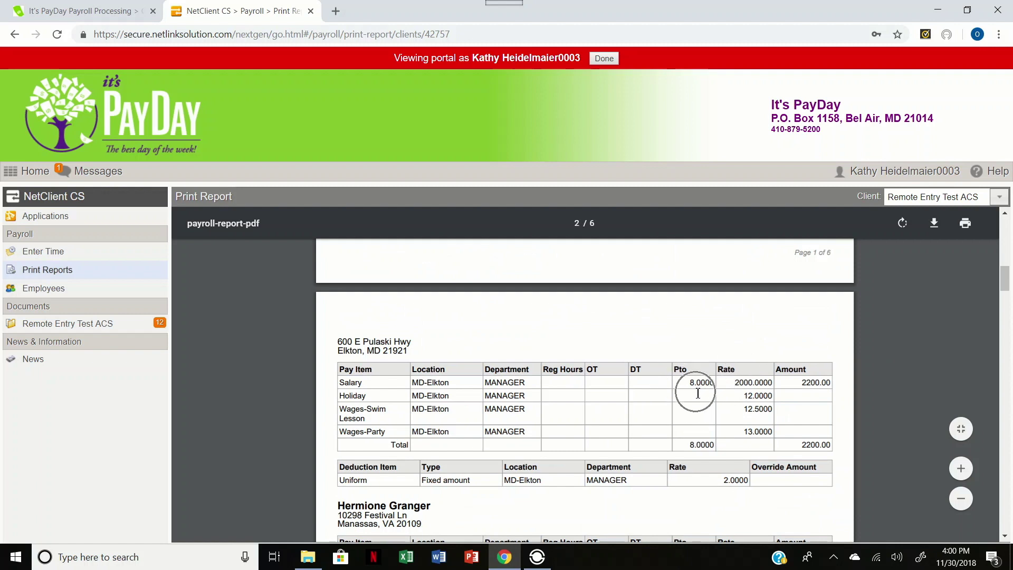
left_click(816, 390)
Return to the BiWeekly-02 time entry grid and locate the Complete Payroll option
left_click(38, 255)
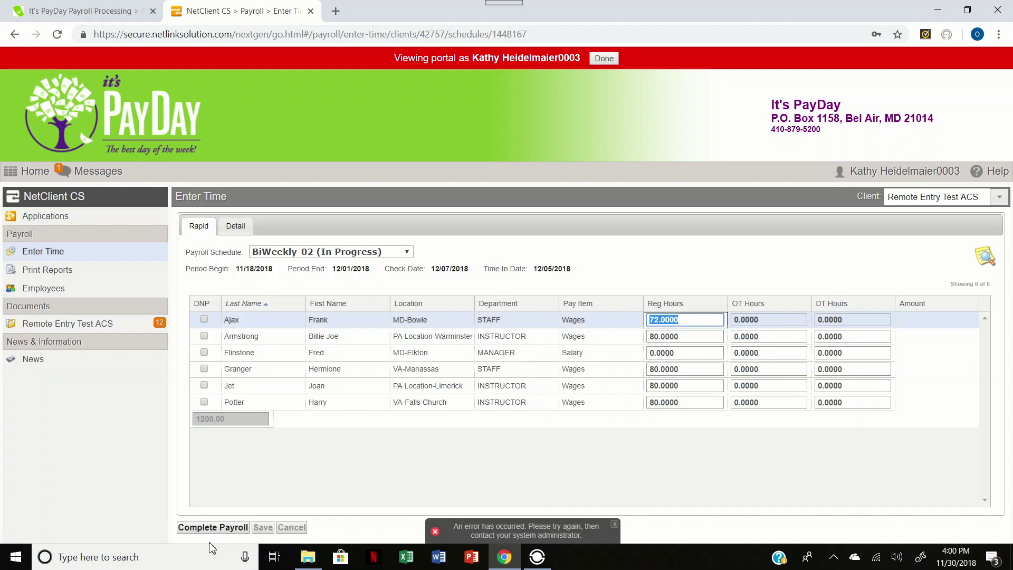
key("ctrl")
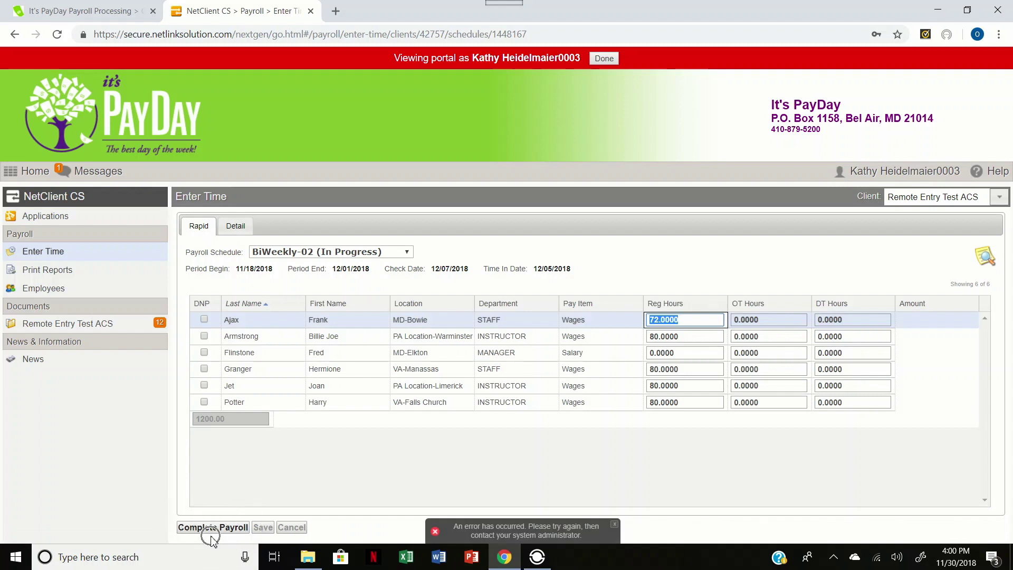